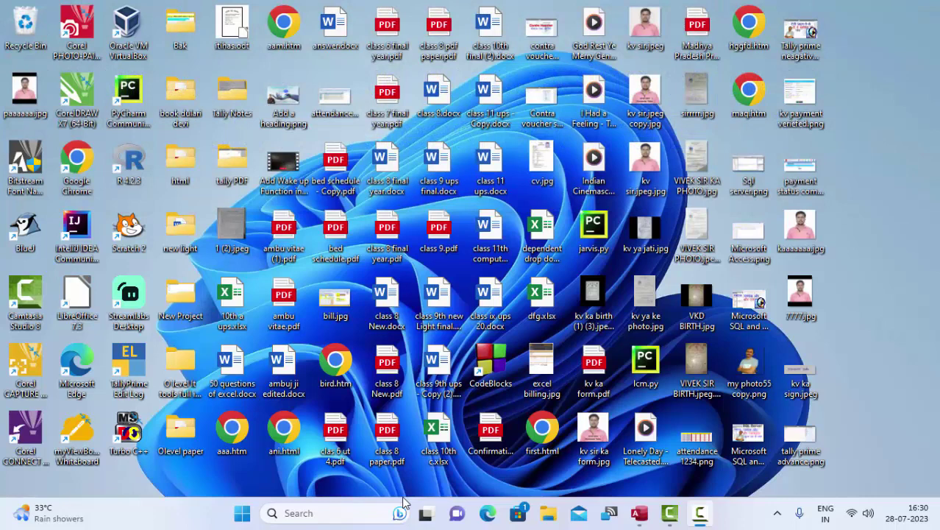
- Launch OpenOffice Writer from a Start menu search for 'wr'
{"action": "left_click", "coordinate": [240, 512]}
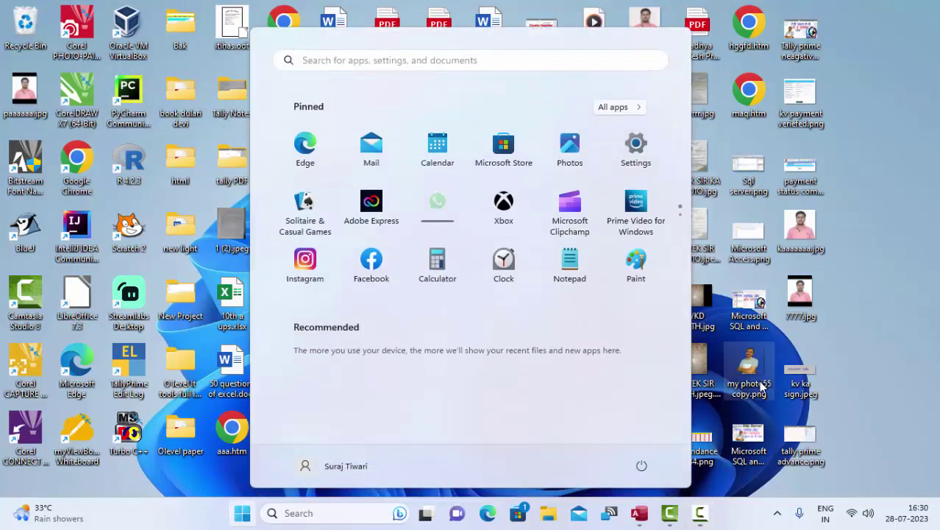
{"action": "type", "text": "w"}
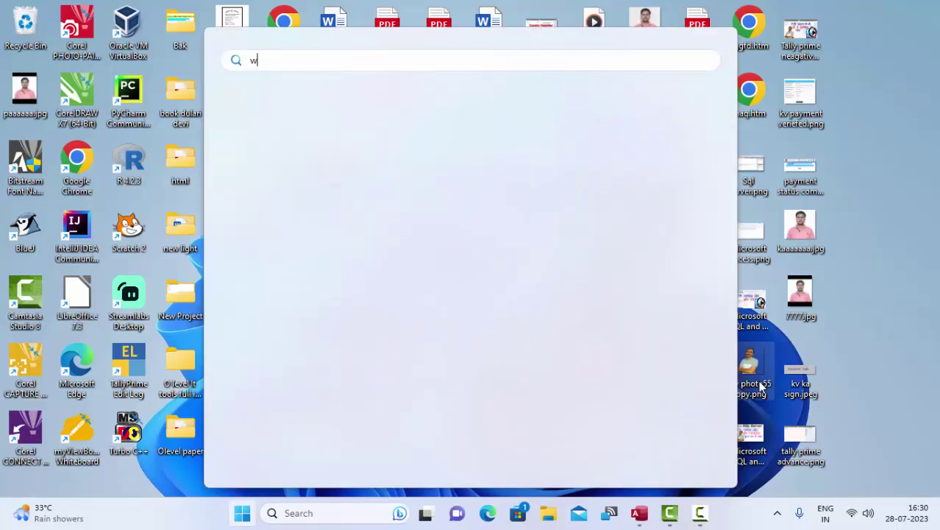
{"action": "type", "text": "r"}
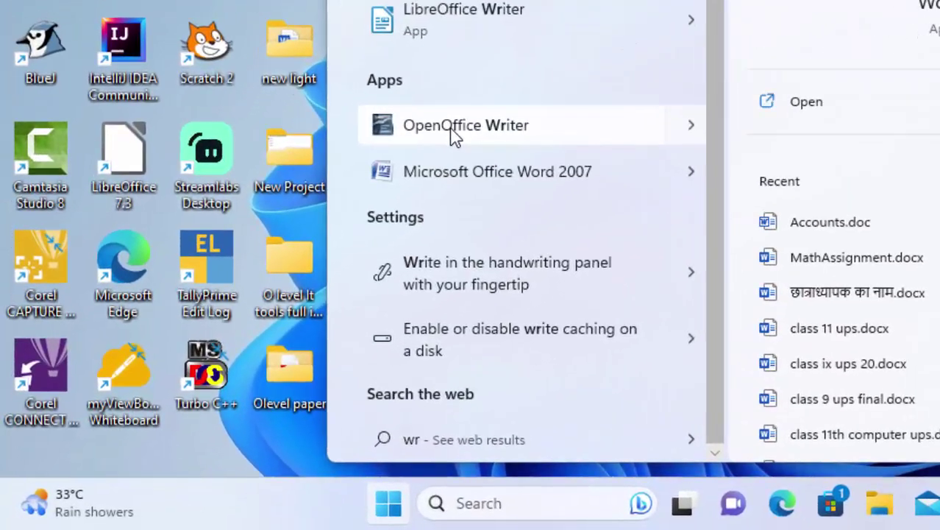
{"action": "left_click", "coordinate": [454, 136]}
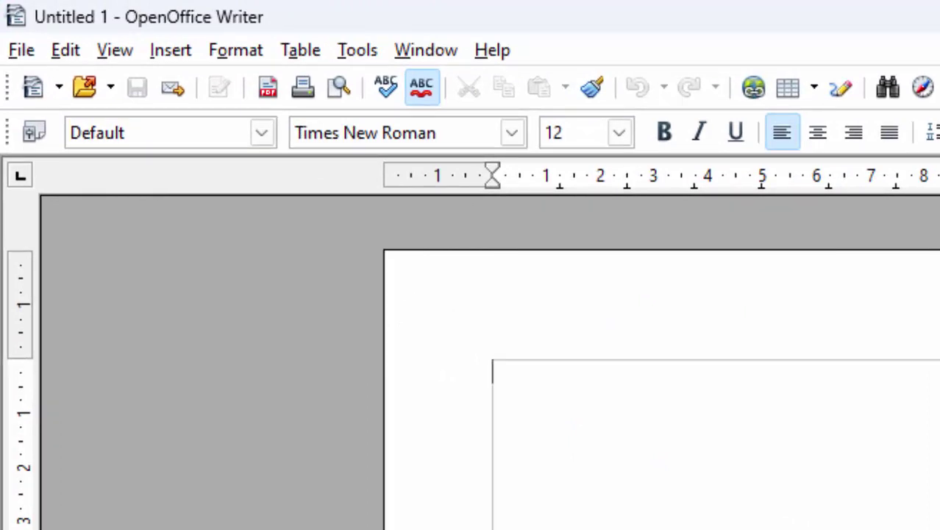
- Type a first name on the page and save the document to the Desktop as ram.odt
{"action": "type", "text": "S"}
{"action": "type", "text": "uraj"}
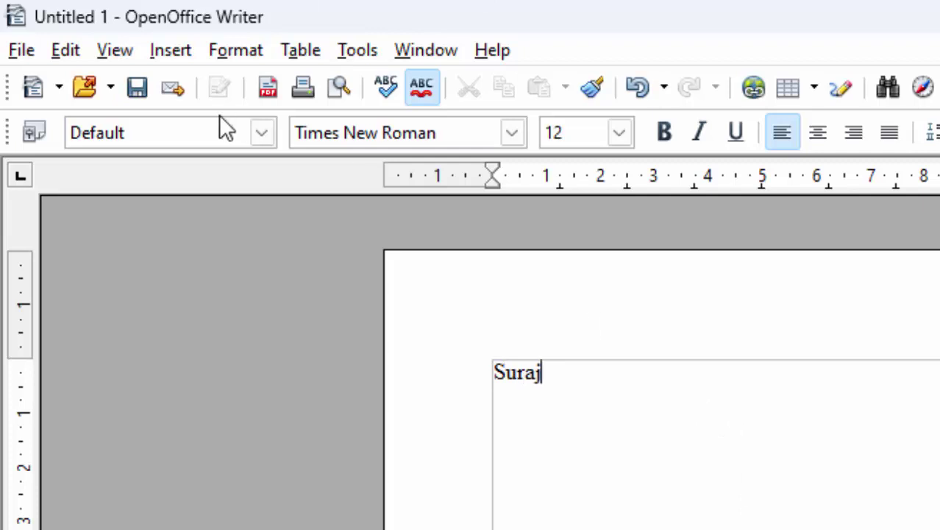
{"action": "left_click", "coordinate": [22, 53]}
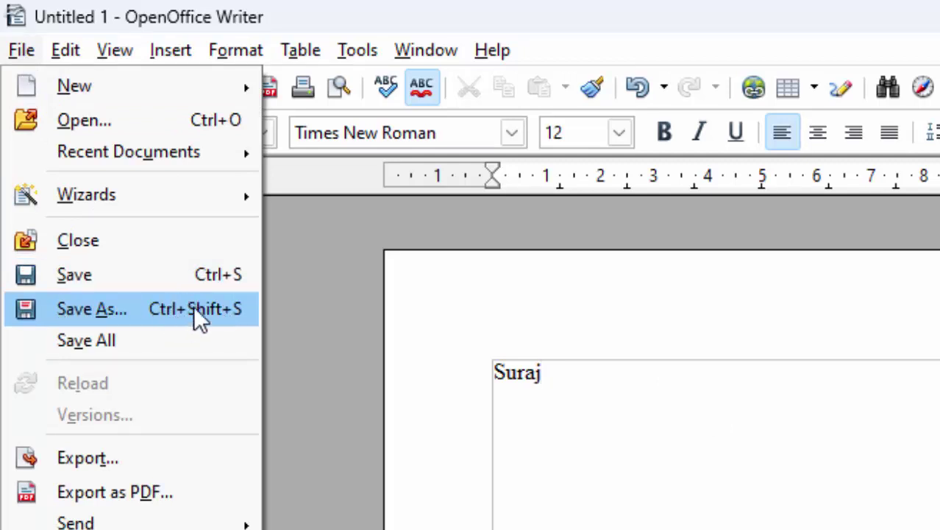
{"action": "left_click", "coordinate": [189, 274]}
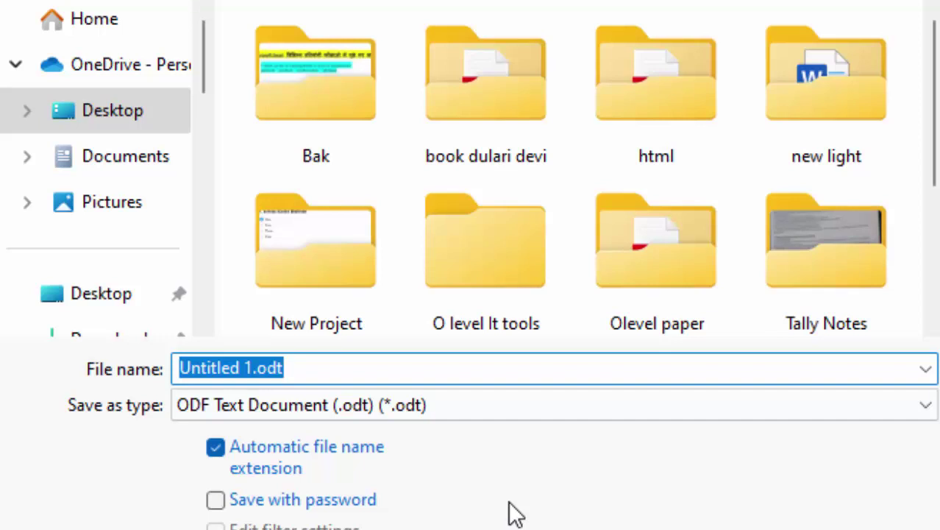
{"action": "key", "text": "BackSpace"}
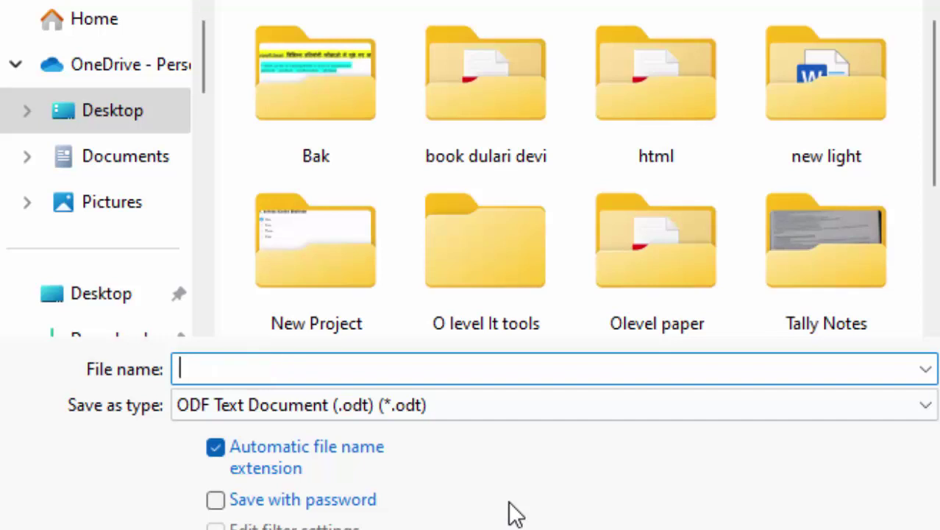
{"action": "type", "text": "ram"}
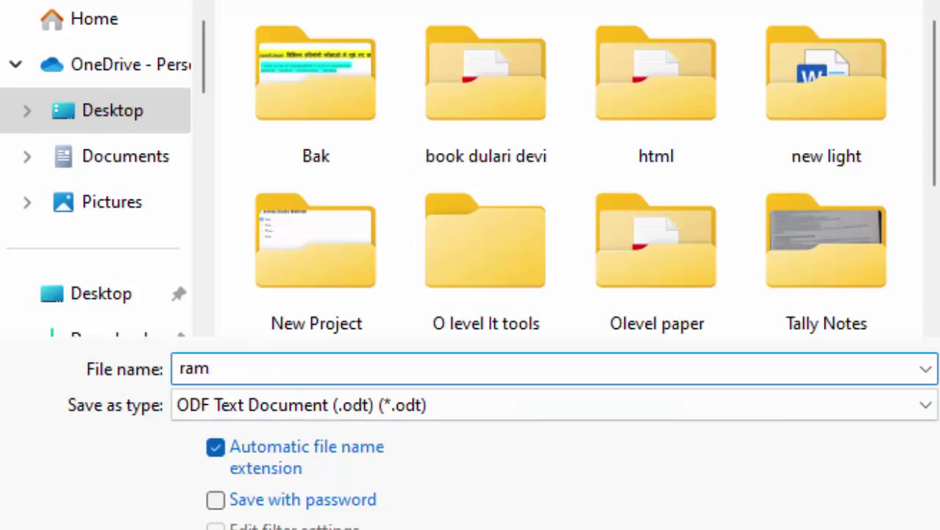
{"action": "key", "text": "F4"}
{"action": "left_click", "coordinate": [192, 71]}
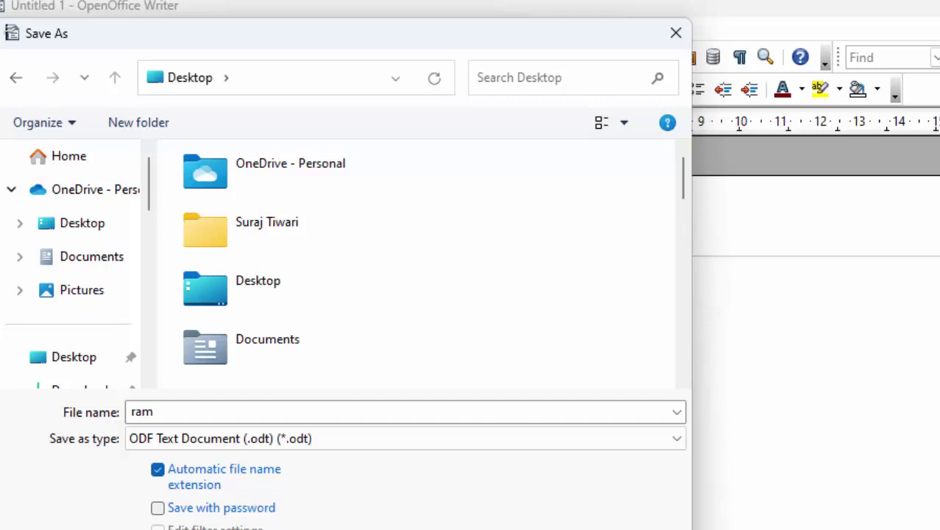
{"action": "key", "text": "Return"}
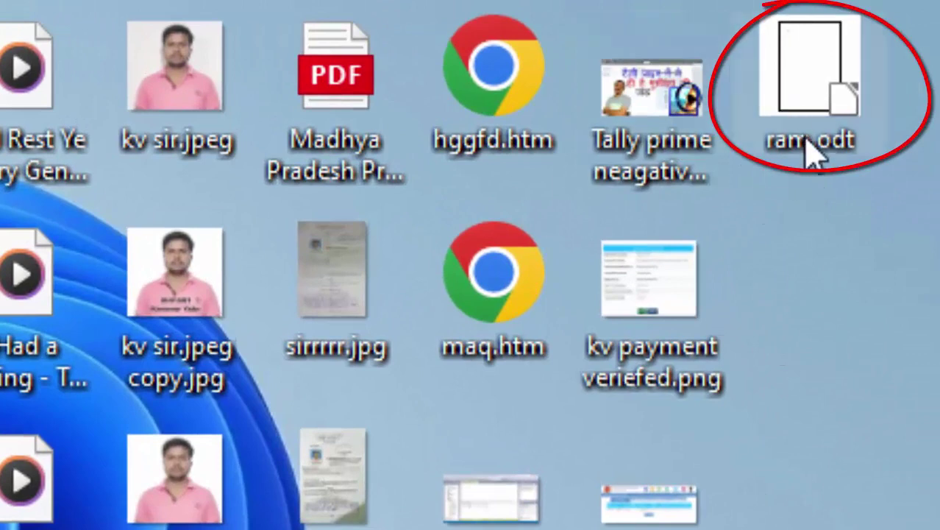
- Inspect ram.odt's Properties on the desktop (8.41 KB OpenDocument Text), then close the dialog
{"action": "right_click", "coordinate": [808, 53]}
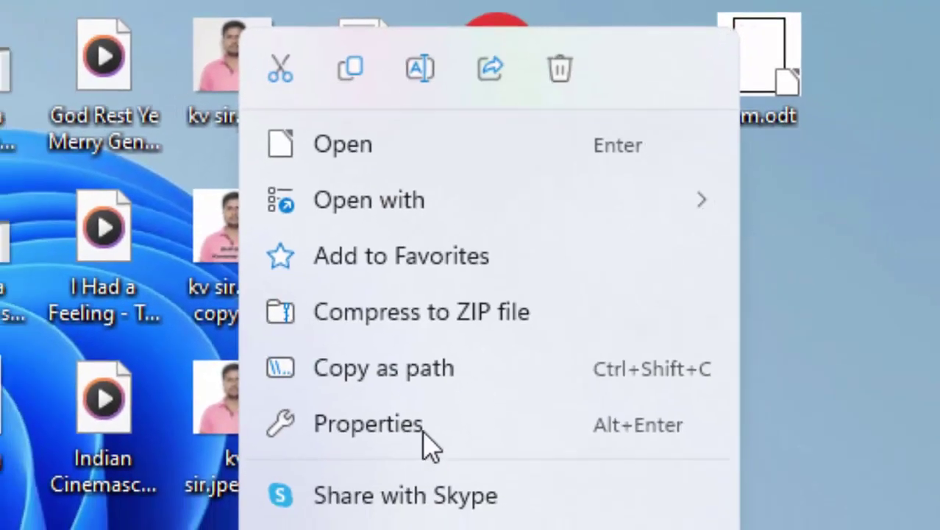
{"action": "left_click", "coordinate": [423, 441]}
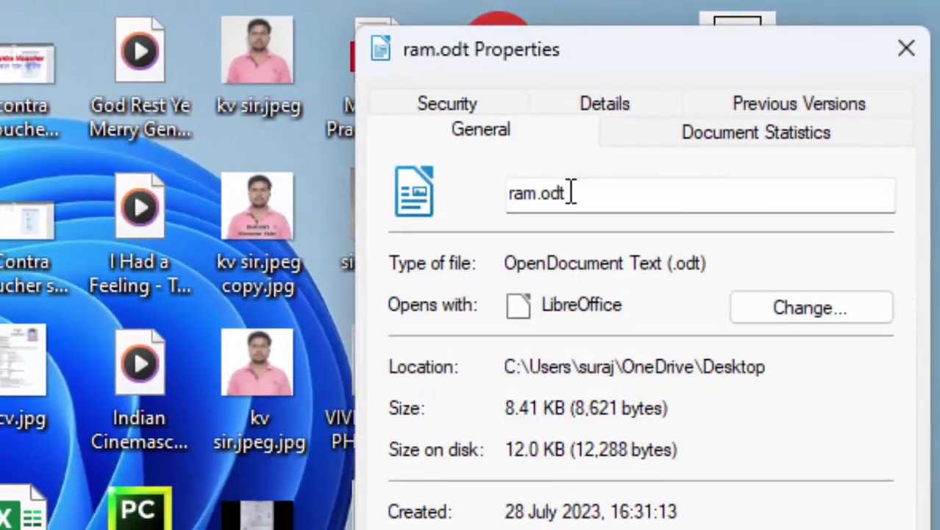
{"action": "left_click_drag", "start_coordinate": [585, 199], "coordinate": [492, 206]}
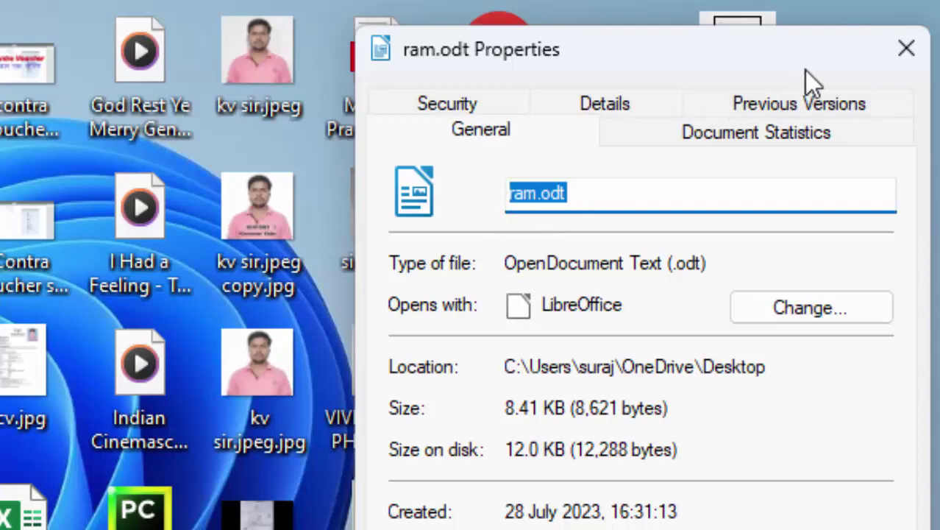
{"action": "left_click", "coordinate": [881, 69]}
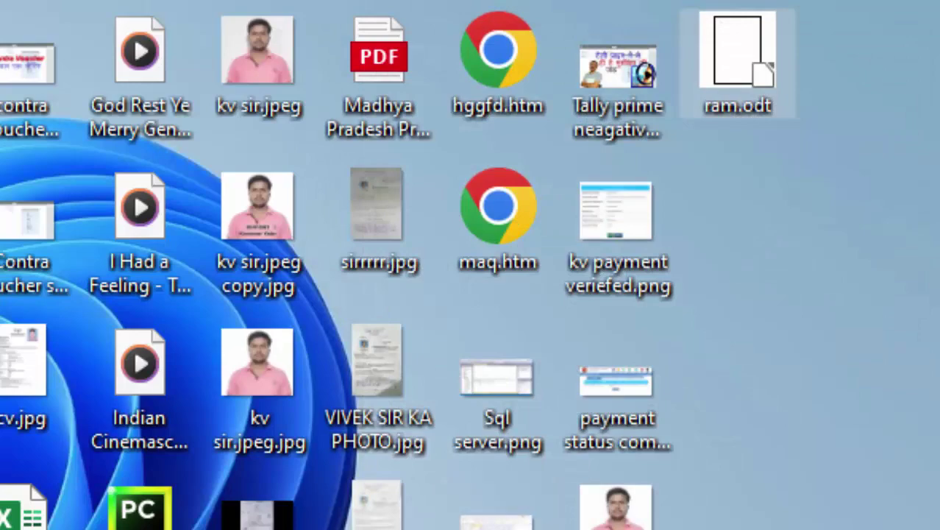
- Launch OpenOffice Calc from a Start menu search for 'ca'
{"action": "left_click", "coordinate": [227, 520]}
{"action": "type", "text": "c"}
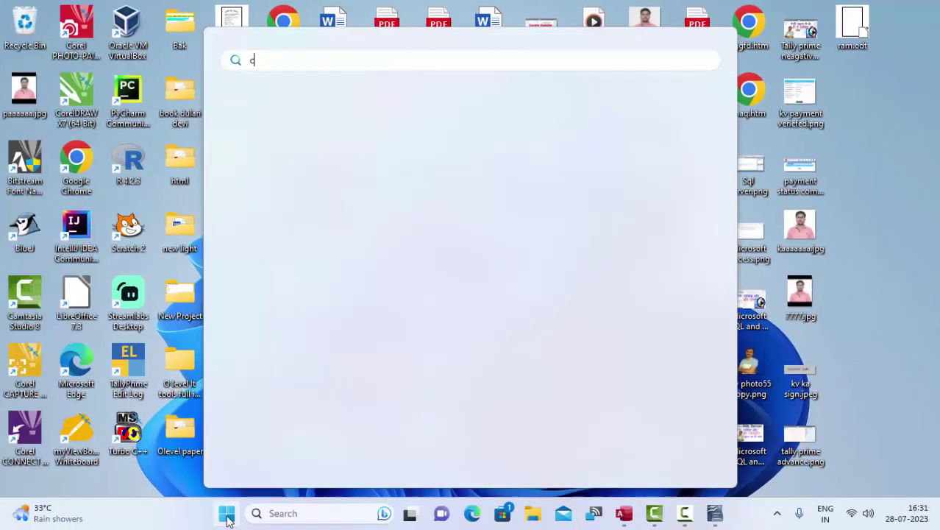
{"action": "type", "text": "a"}
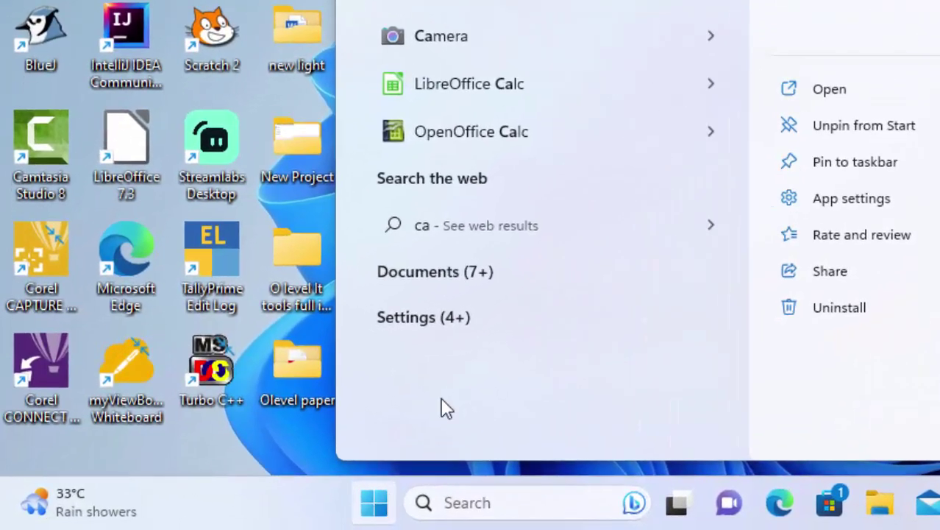
{"action": "left_click", "coordinate": [445, 143]}
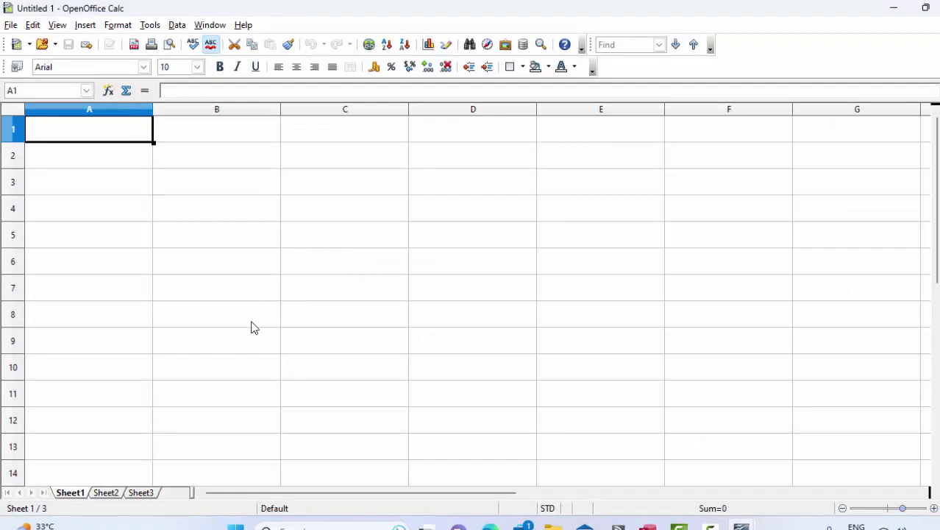
- Launch Microsoft Office Excel 2007 by searching 'exce'
{"action": "key", "text": "super"}
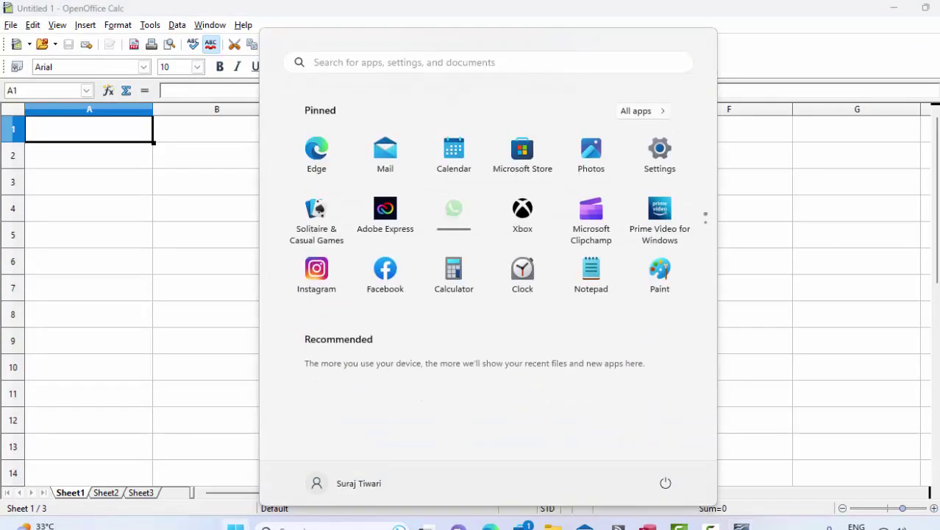
{"action": "type", "text": "exce"}
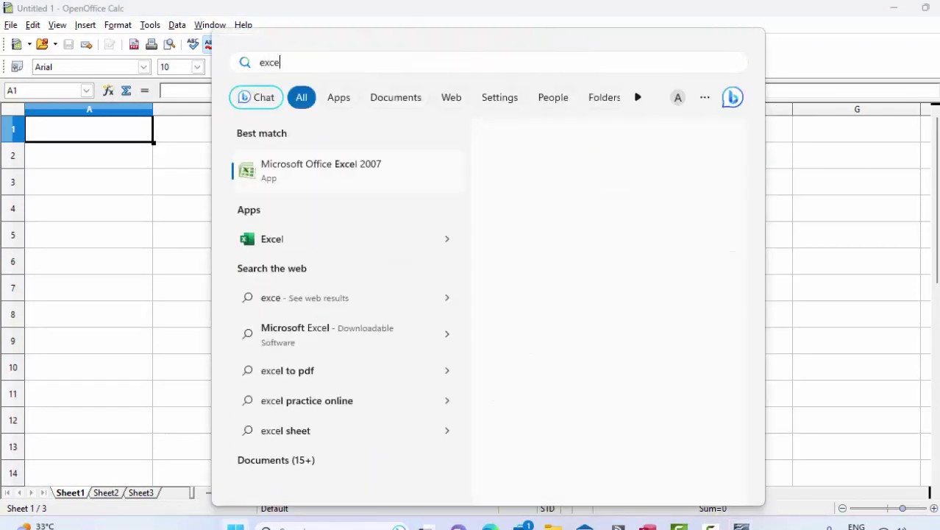
{"action": "left_click", "coordinate": [352, 184]}
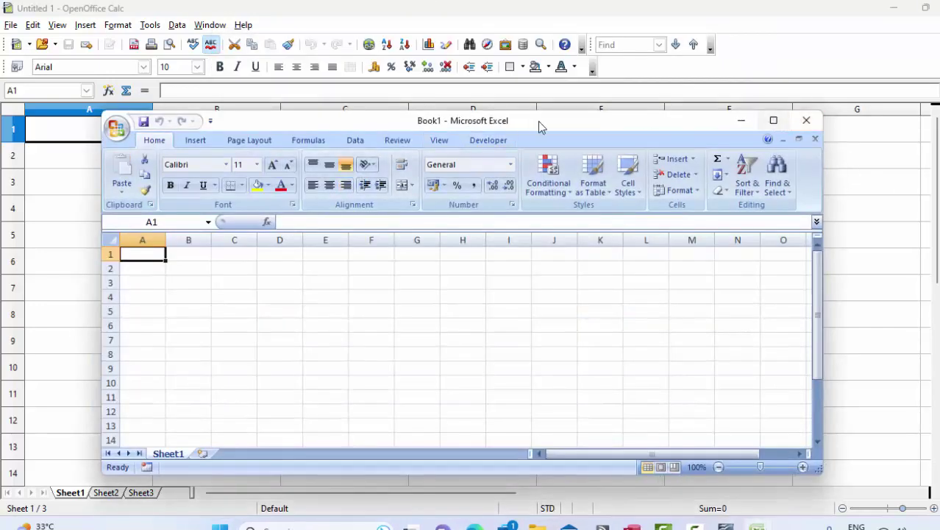
- Move the Excel window to the right and select columns A and B
{"action": "left_click_drag", "start_coordinate": [539, 130], "coordinate": [694, 137]}
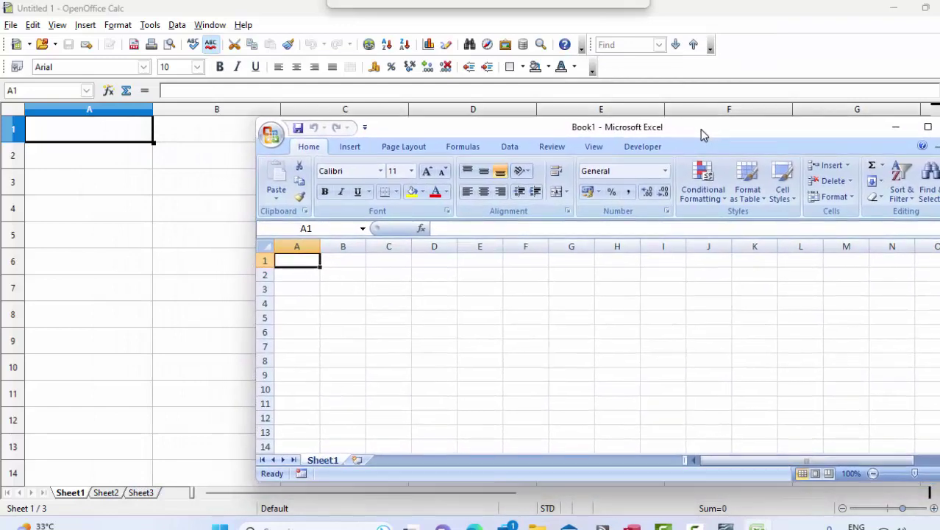
{"action": "left_click", "coordinate": [294, 246]}
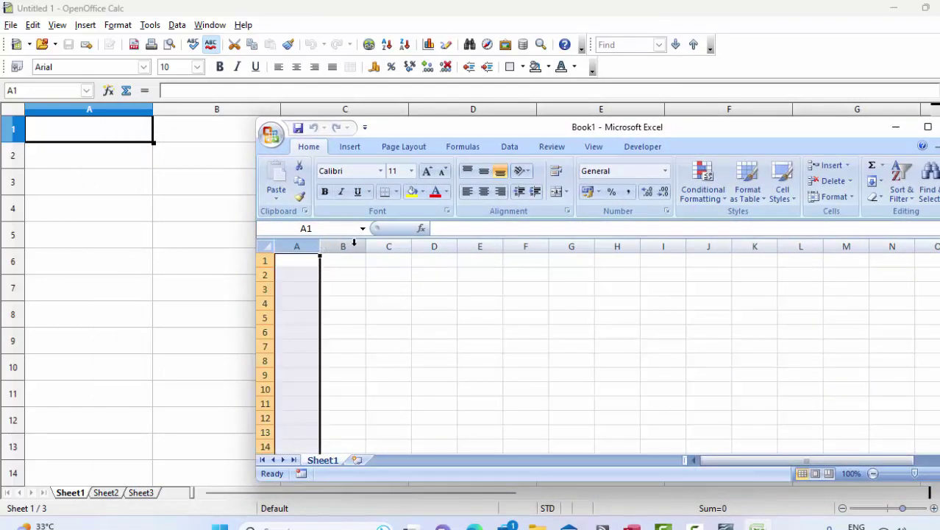
{"action": "left_click", "coordinate": [352, 244]}
- In the Calc sheet, select columns A and B, then select only cell B3
{"action": "left_click", "coordinate": [120, 103]}
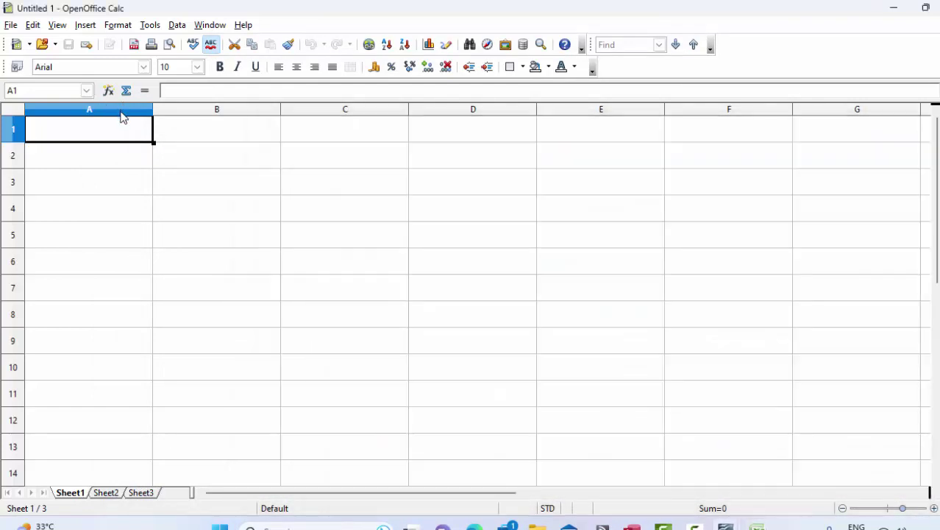
{"action": "left_click", "coordinate": [122, 110]}
{"action": "left_click", "coordinate": [208, 110]}
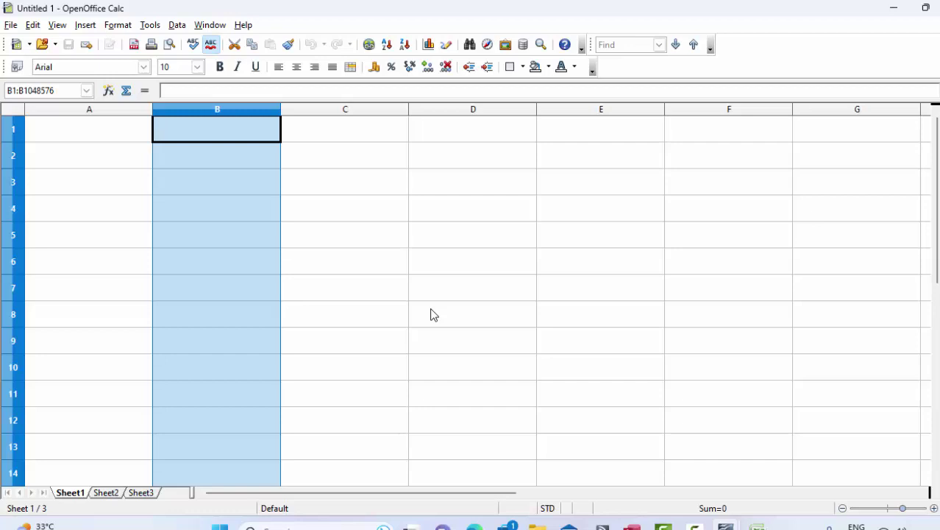
{"action": "left_click", "coordinate": [186, 183]}
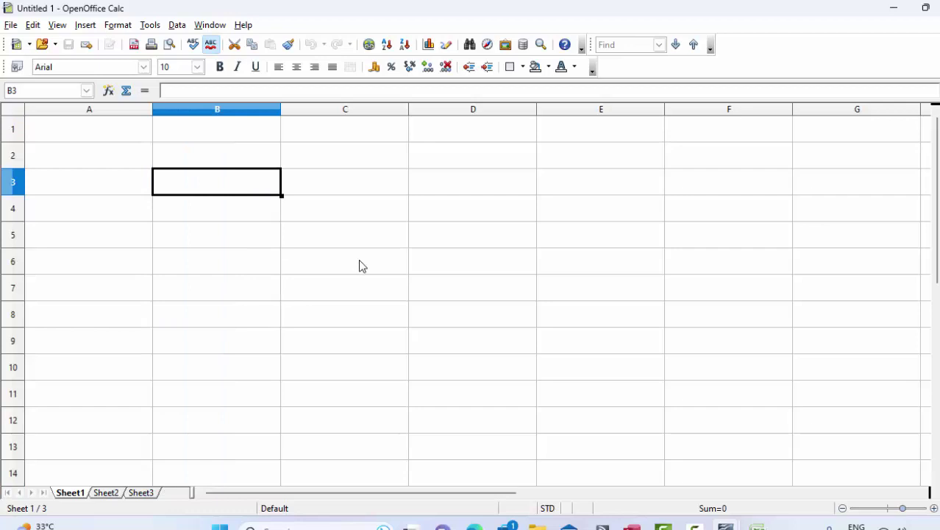